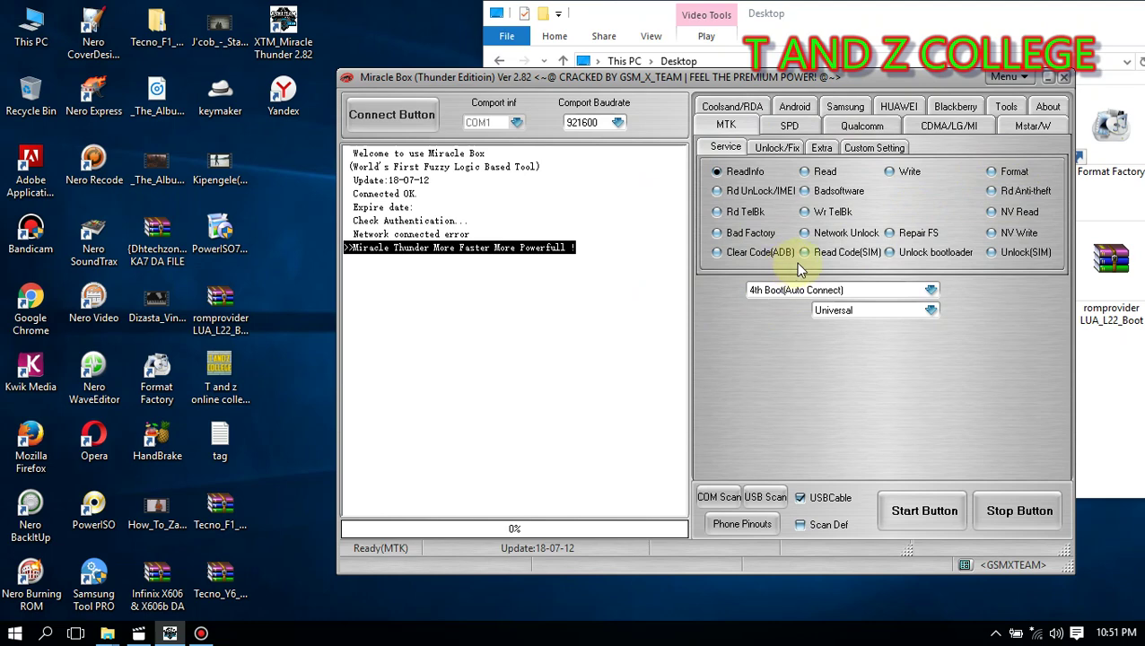
Step: Start the selected MTK Clear Code (ADB) operation in 4th Boot (Auto Connect), Universal mode, awaiting the phone on USB
{"action": "left_click", "coordinate": [913, 514]}
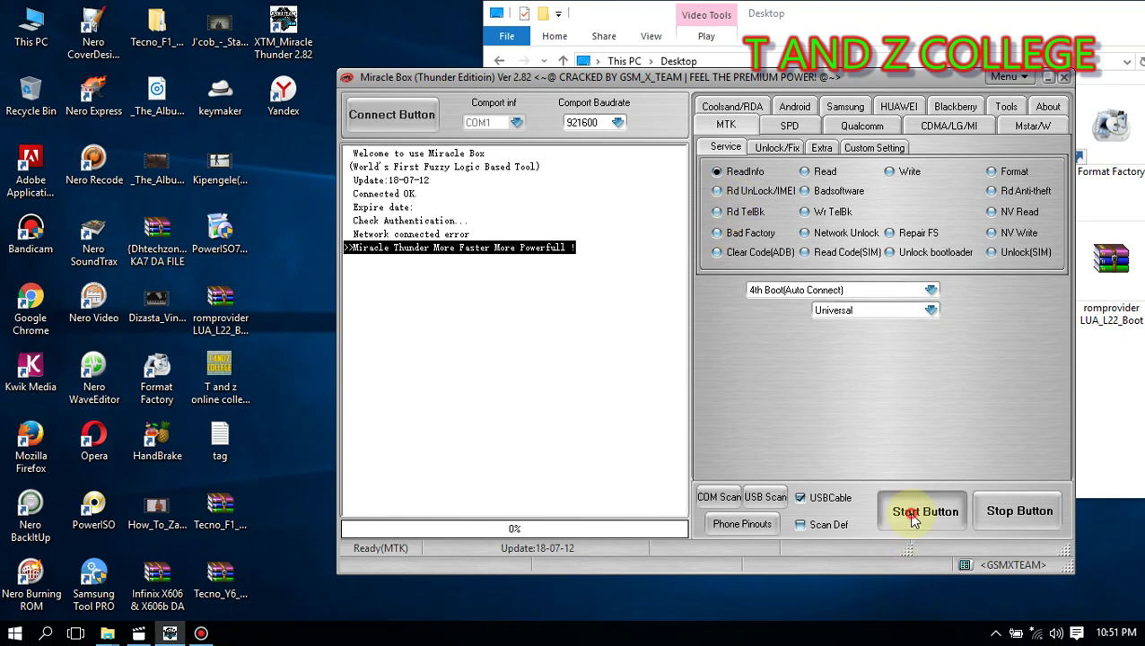
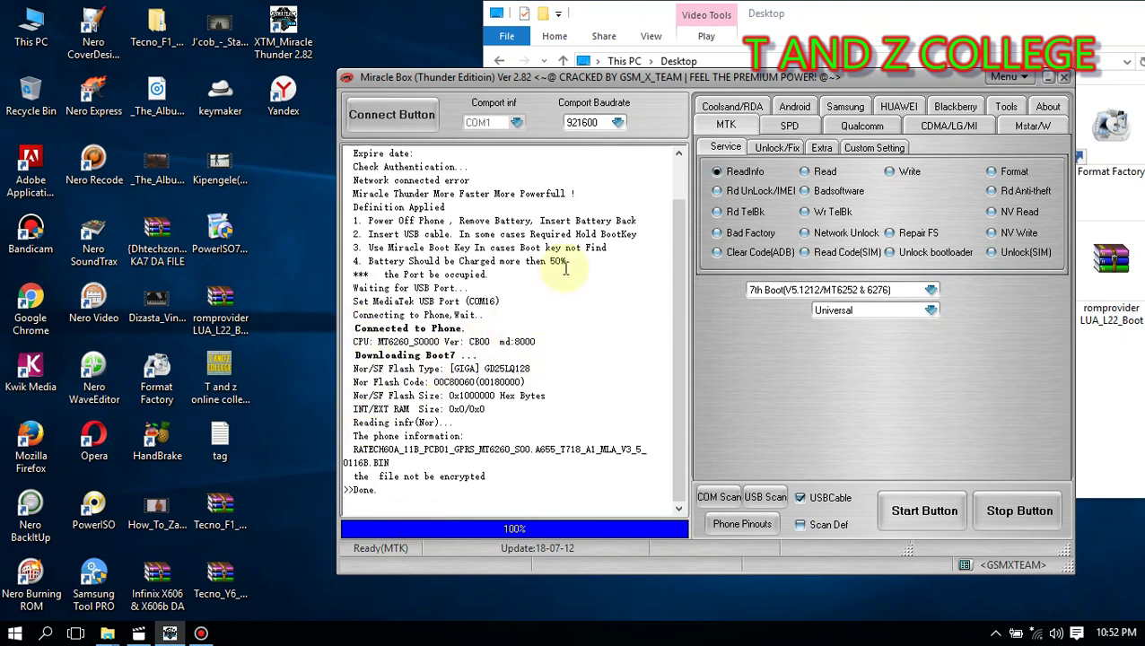
Step: Run Rd UnLock/IMEI on the MTK phone and highlight the resulting Port Err in the log
{"action": "left_click", "coordinate": [763, 192]}
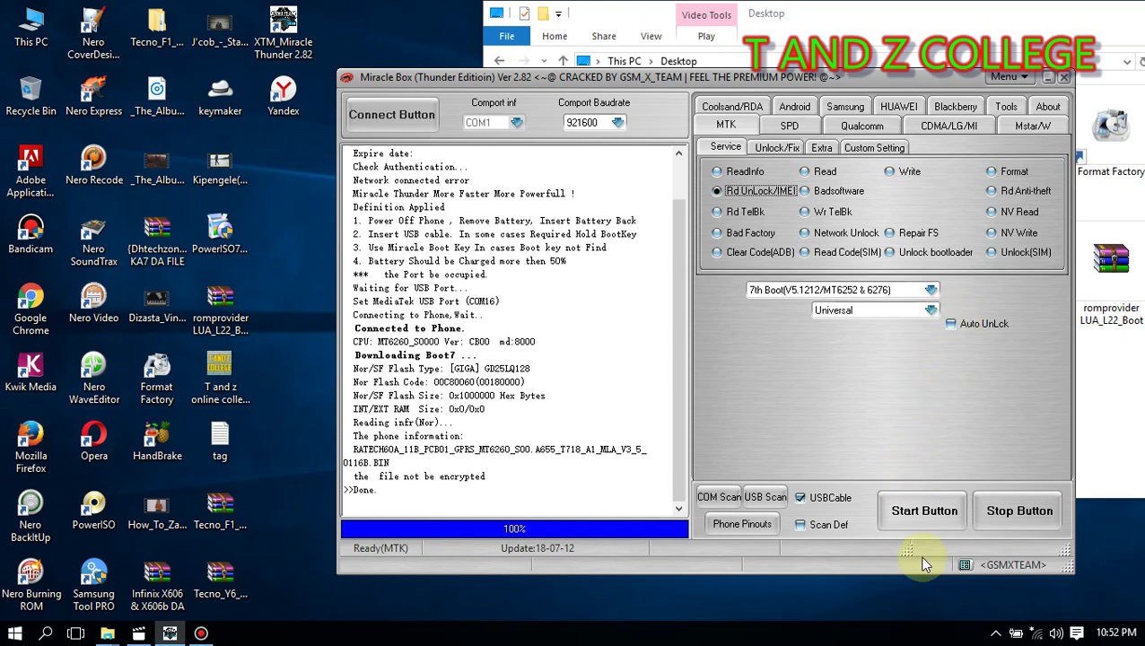
{"action": "left_click", "coordinate": [924, 518]}
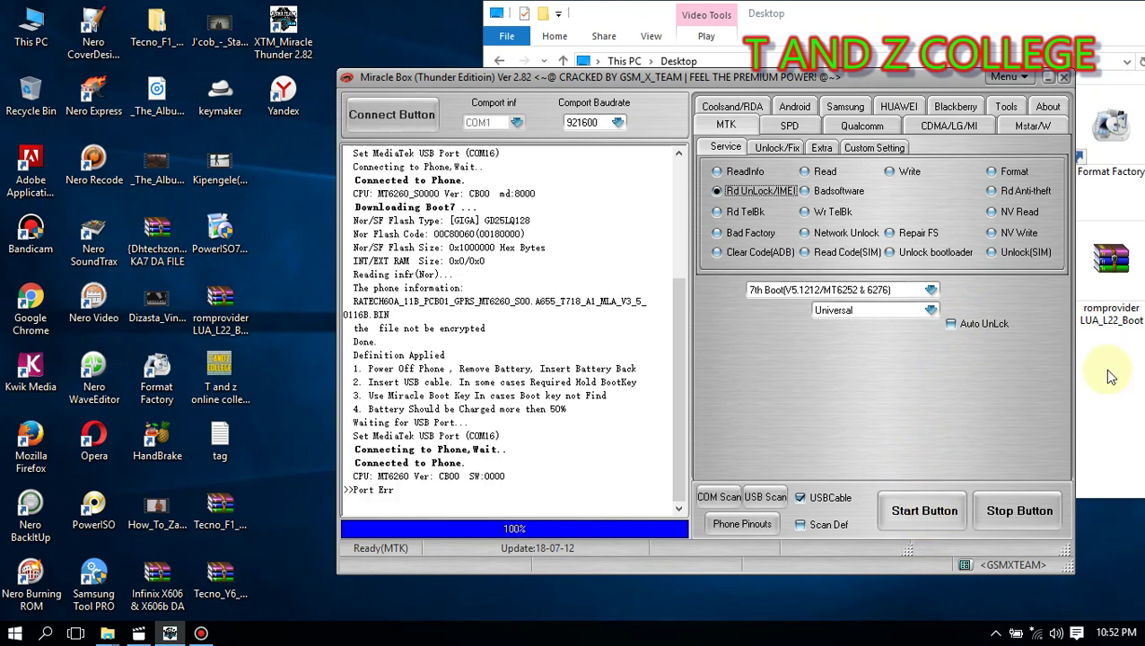
{"action": "left_click", "coordinate": [402, 490]}
{"action": "left_click_drag", "start_coordinate": [373, 481], "coordinate": [355, 490]}
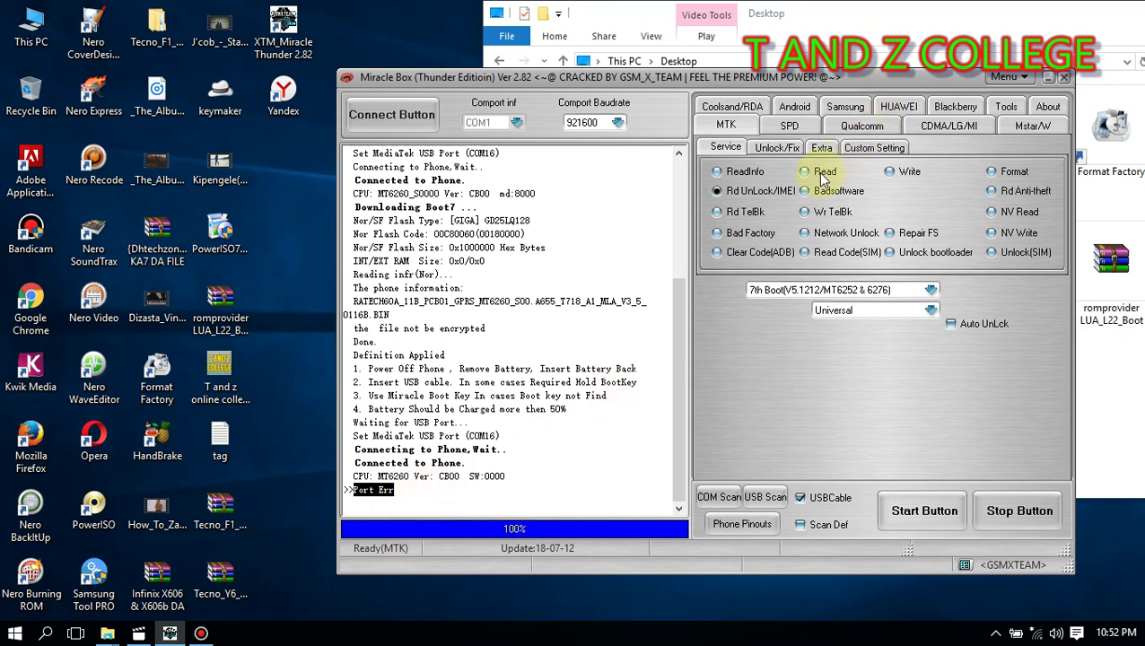
Step: Choose the Format operation and start it, declining the flash backup
{"action": "left_click", "coordinate": [1014, 173]}
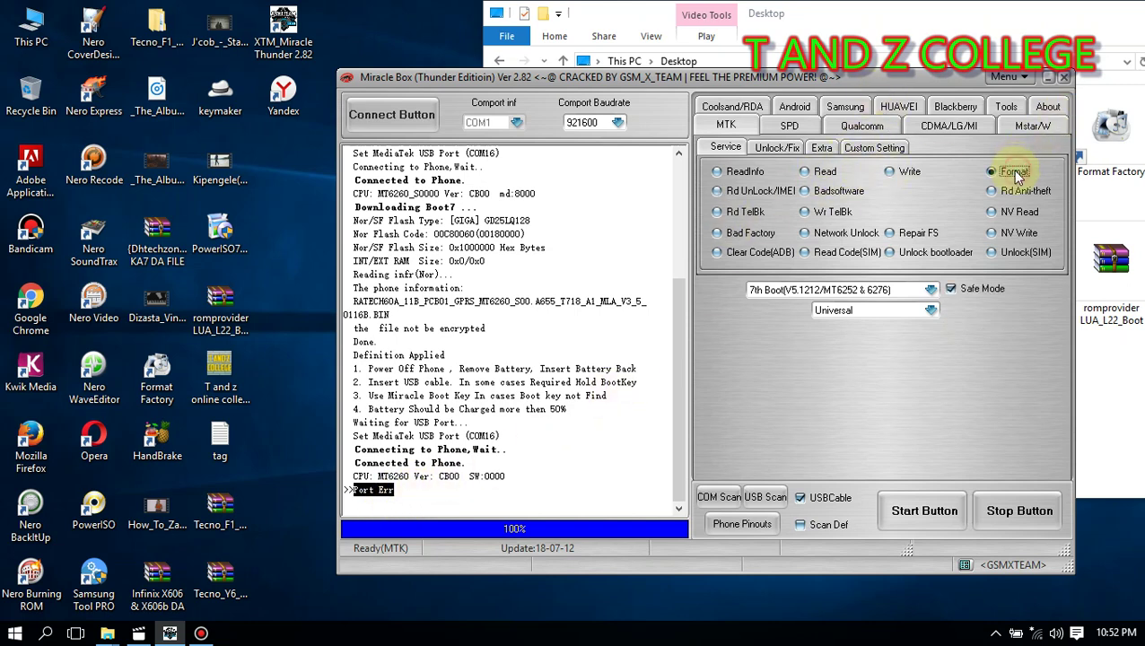
{"action": "left_click", "coordinate": [946, 518]}
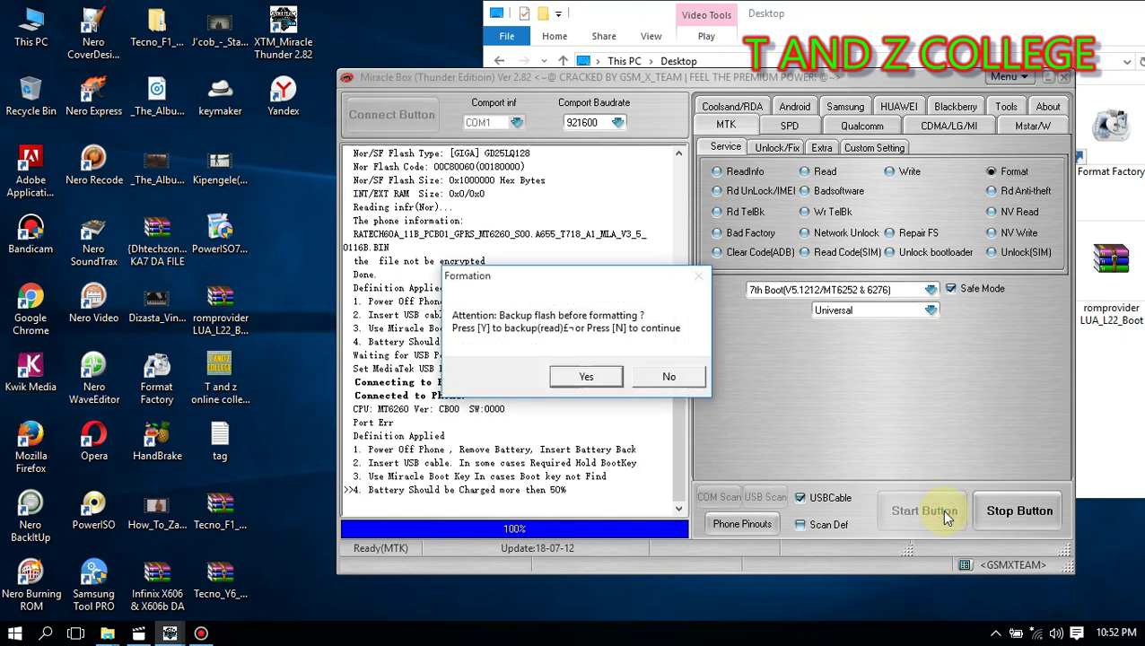
{"action": "left_click", "coordinate": [653, 376]}
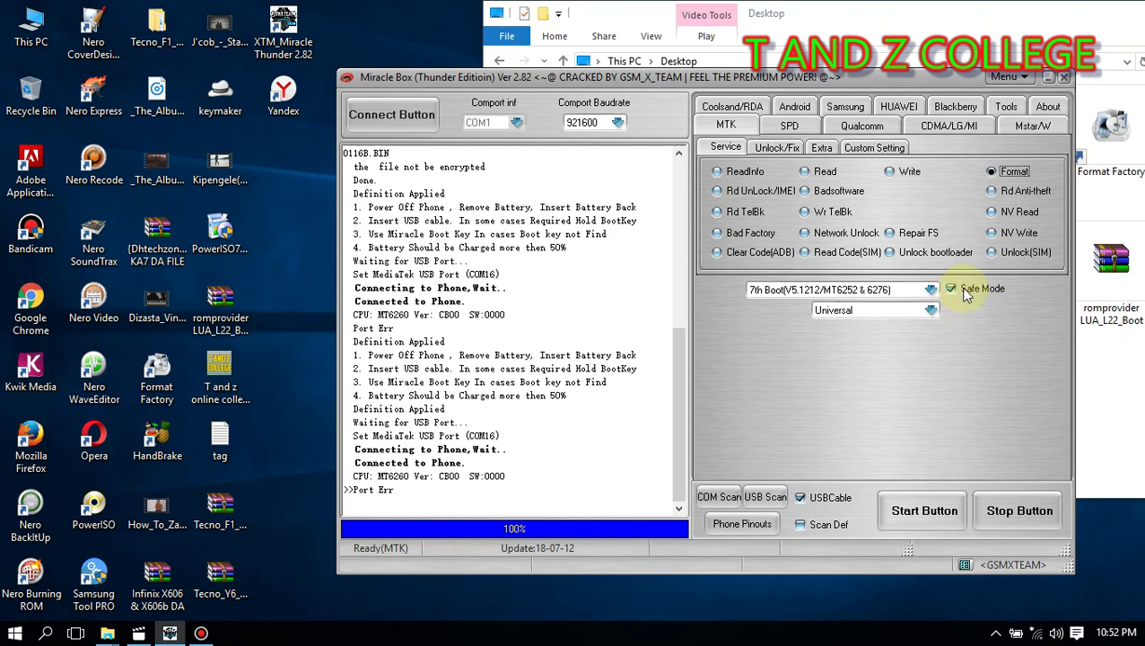
Step: Turn Safe Mode off so the Auto and Advanced(Frp) boot options appear
{"action": "left_click", "coordinate": [999, 287]}
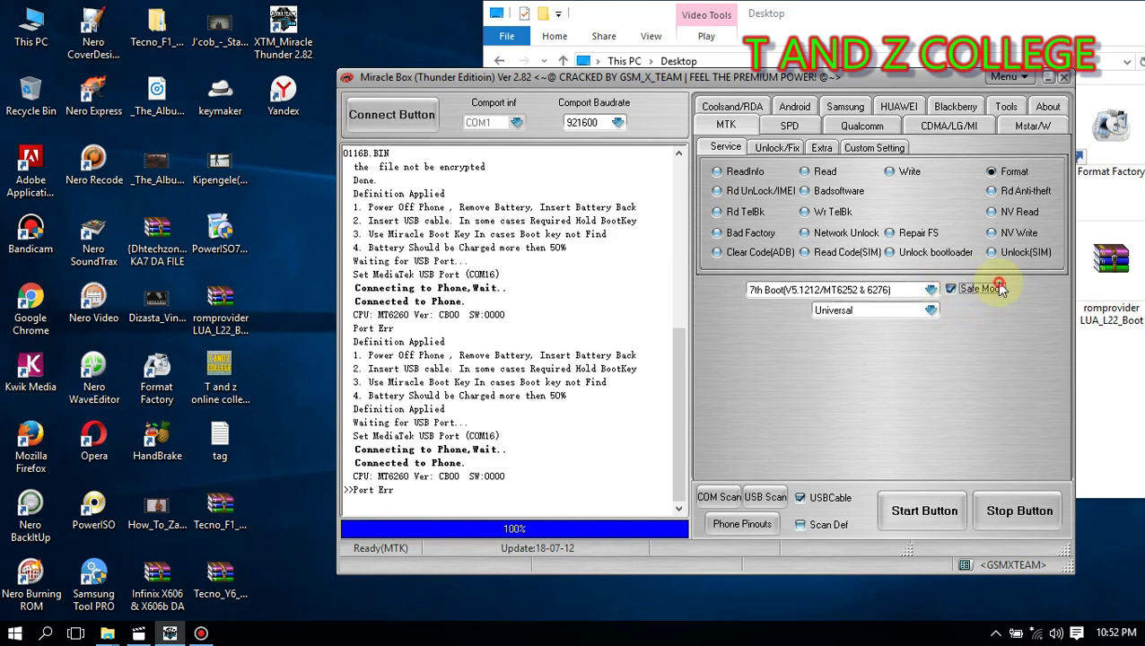
{"action": "left_click", "coordinate": [991, 289]}
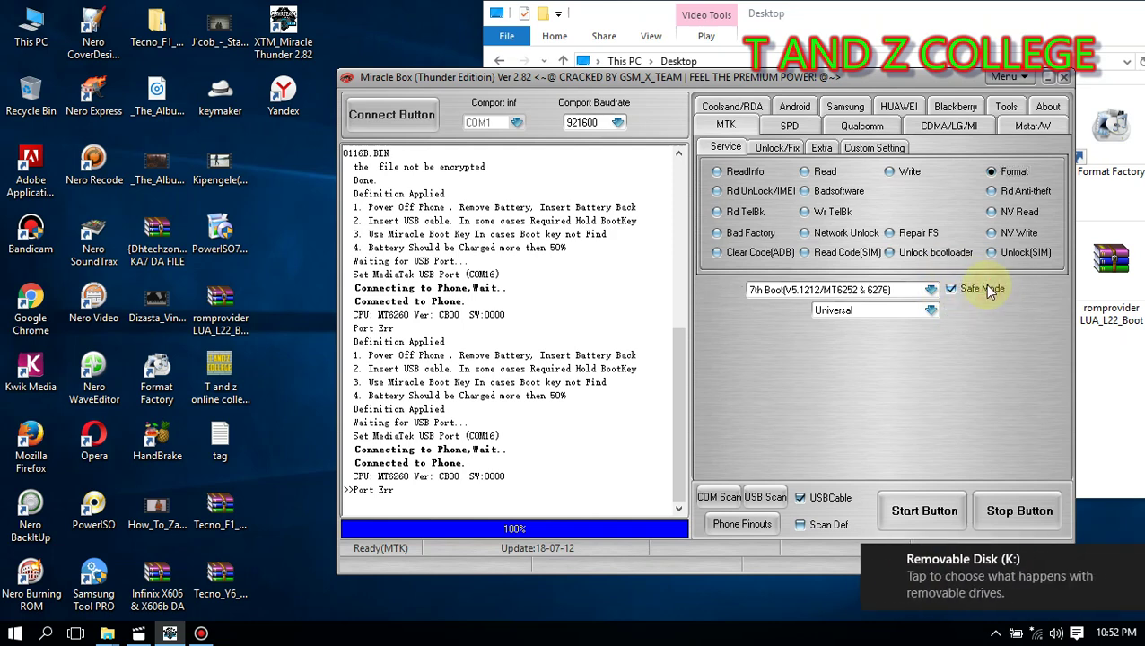
{"action": "left_click", "coordinate": [990, 290]}
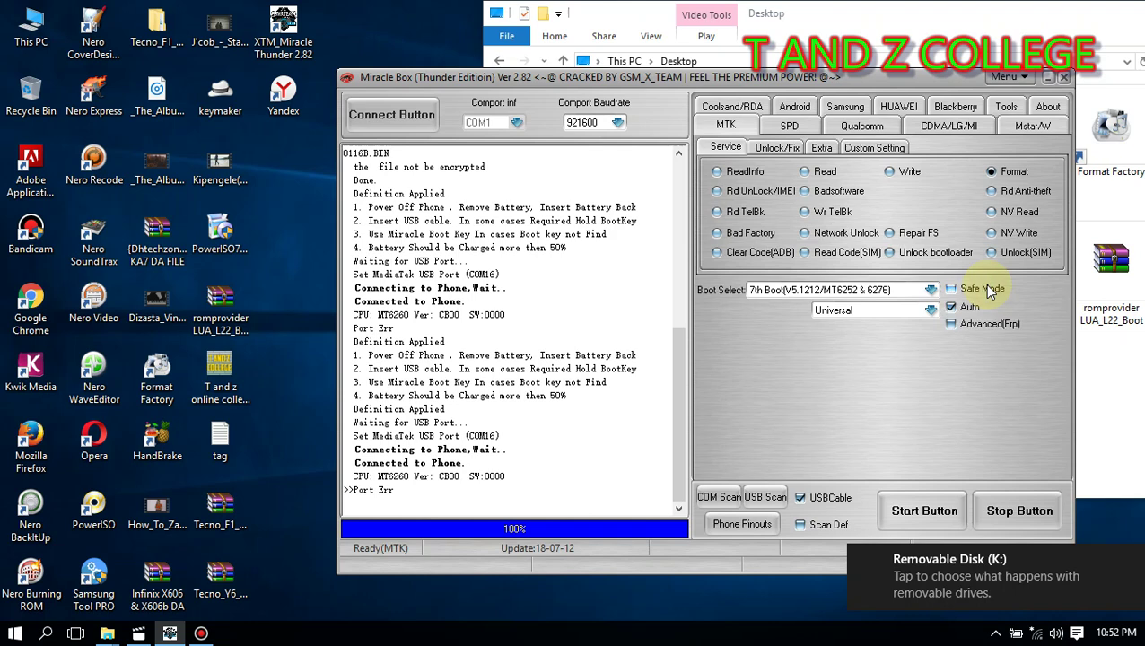
{"action": "left_click", "coordinate": [989, 289]}
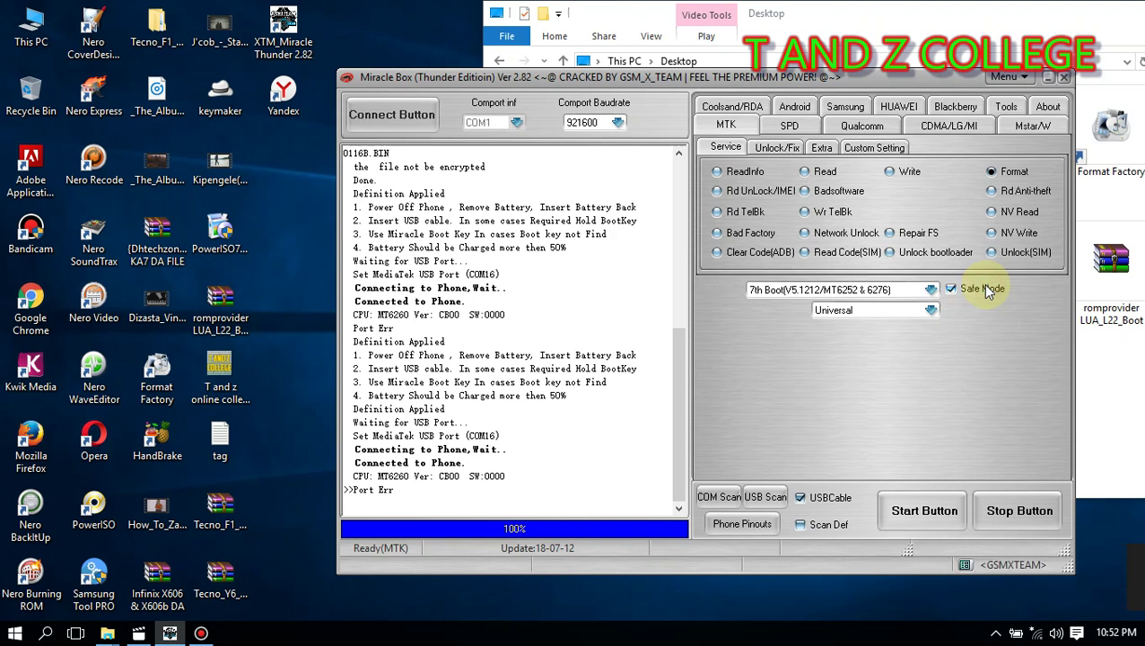
{"action": "left_click", "coordinate": [985, 290]}
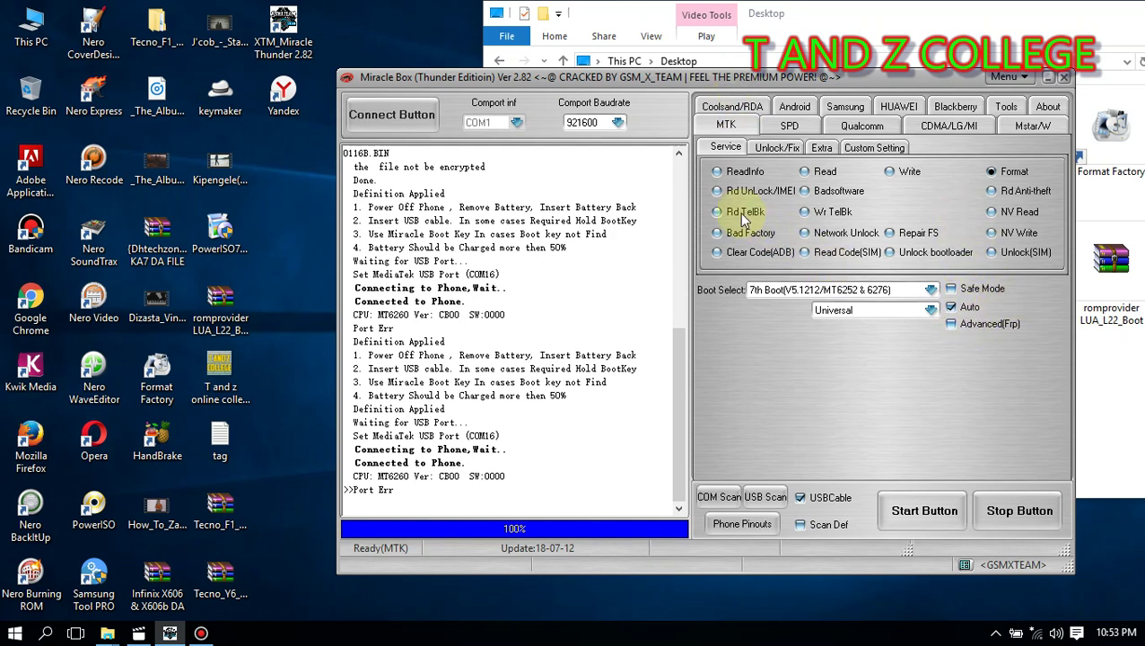
Step: Format the MT6260 NOR flash without backup and highlight '>>Formatted OK.' in the log
{"action": "left_click", "coordinate": [938, 510]}
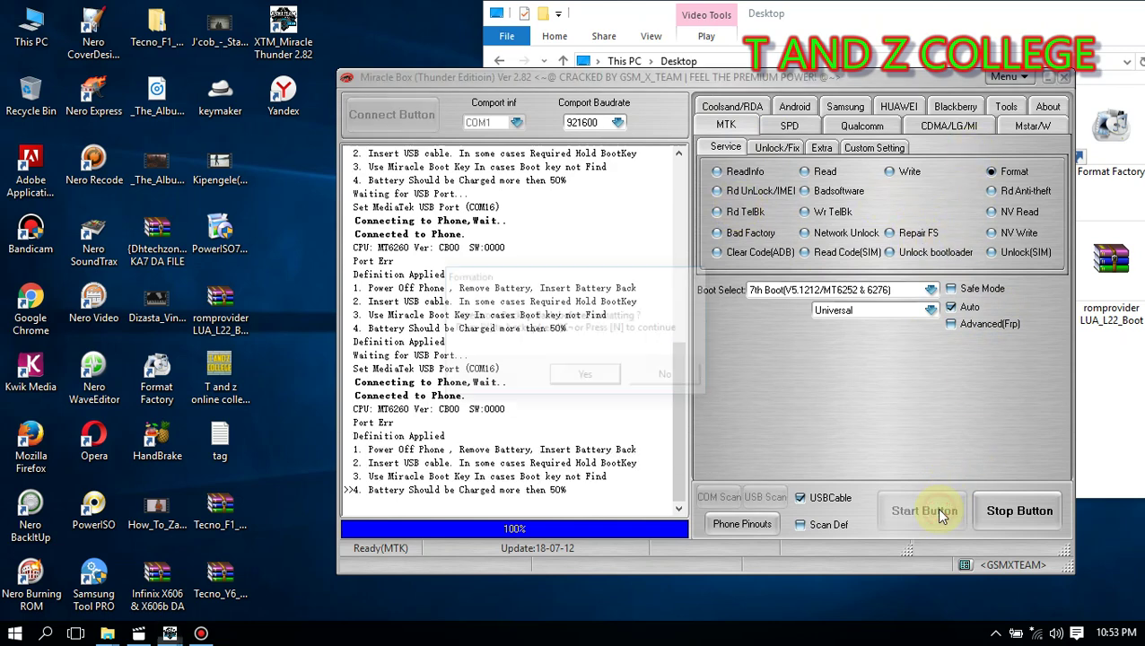
{"action": "left_click", "coordinate": [698, 380]}
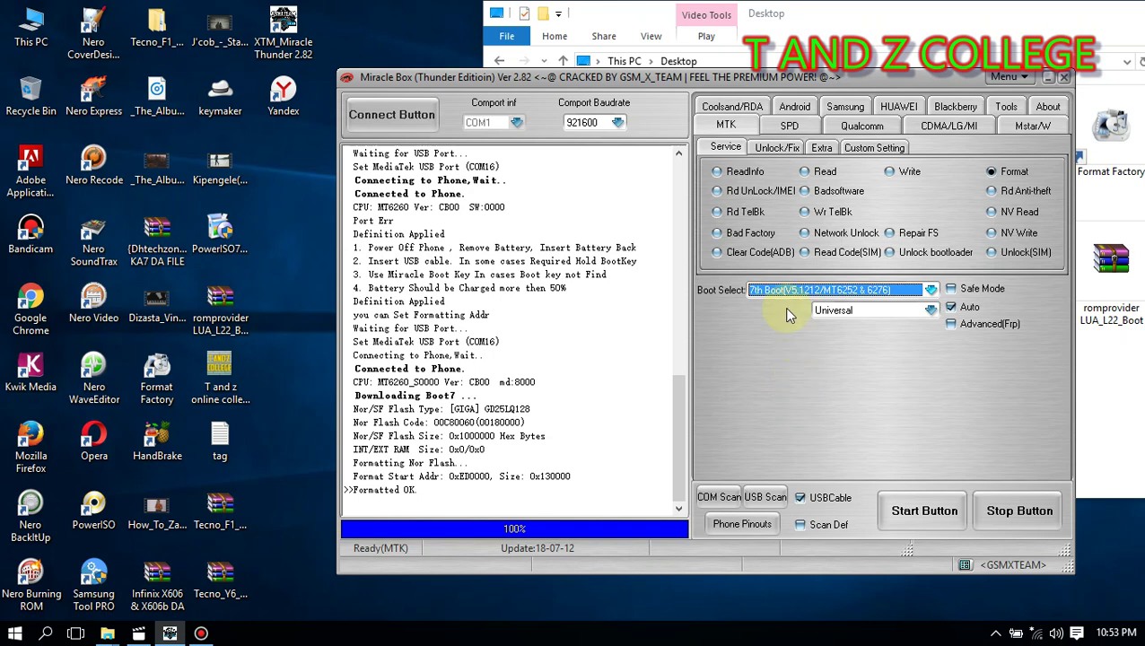
{"action": "left_click_drag", "start_coordinate": [419, 503], "coordinate": [343, 492]}
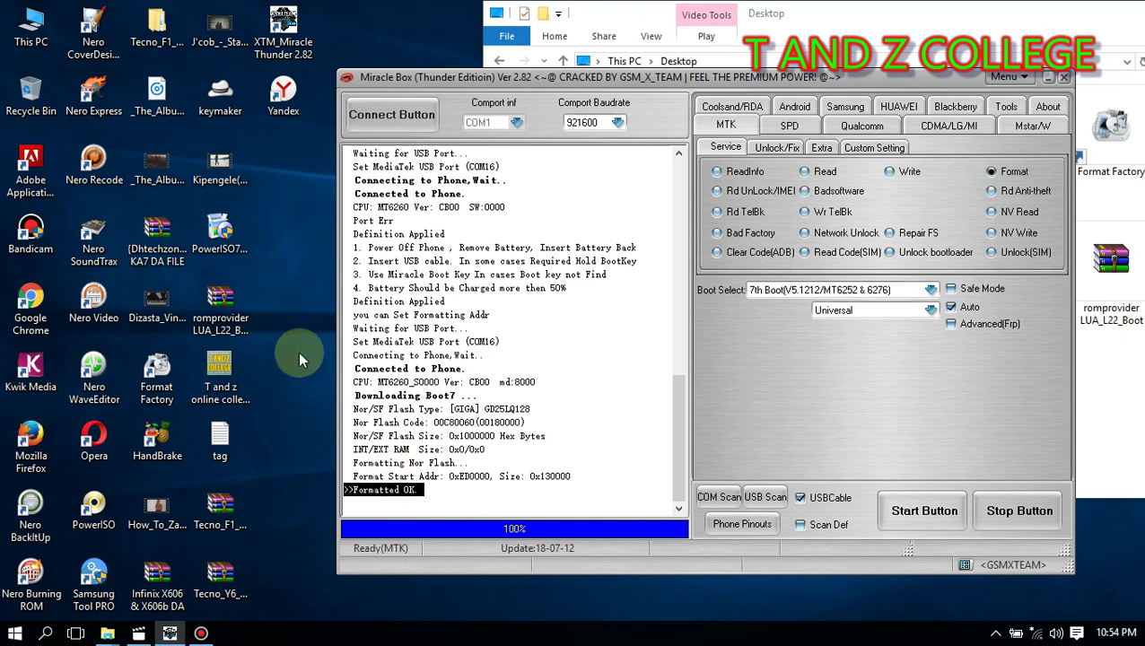
Step: Make a default-named New Text Document on the desktop and open it in Notepad
{"action": "right_click", "coordinate": [312, 313]}
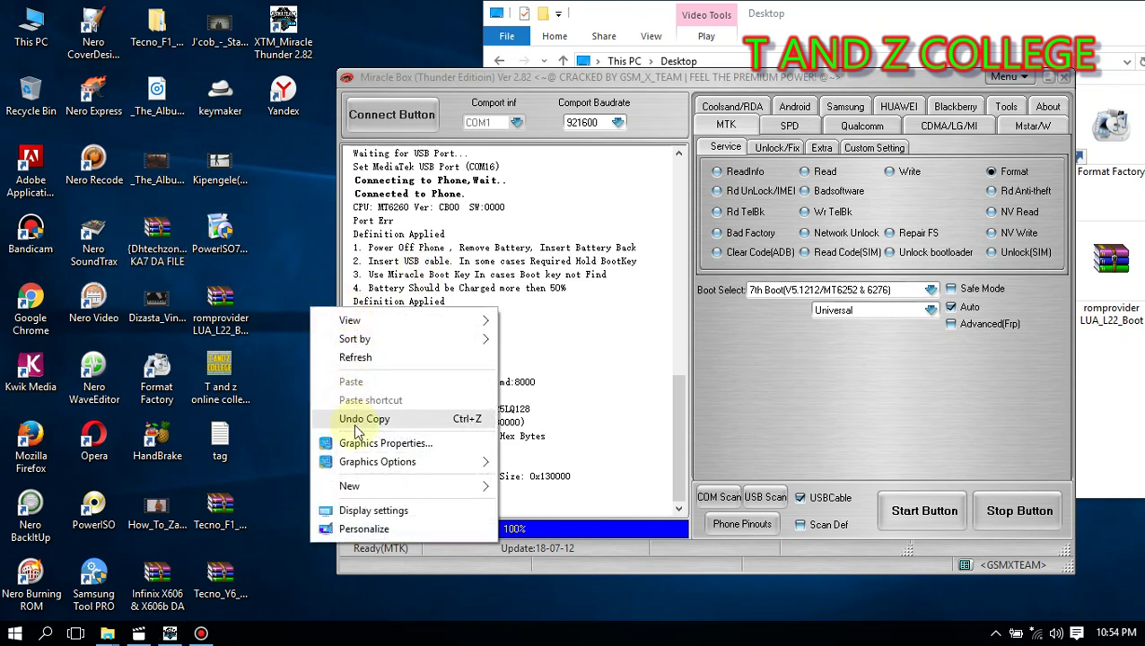
{"action": "mouse_move", "coordinate": [484, 489]}
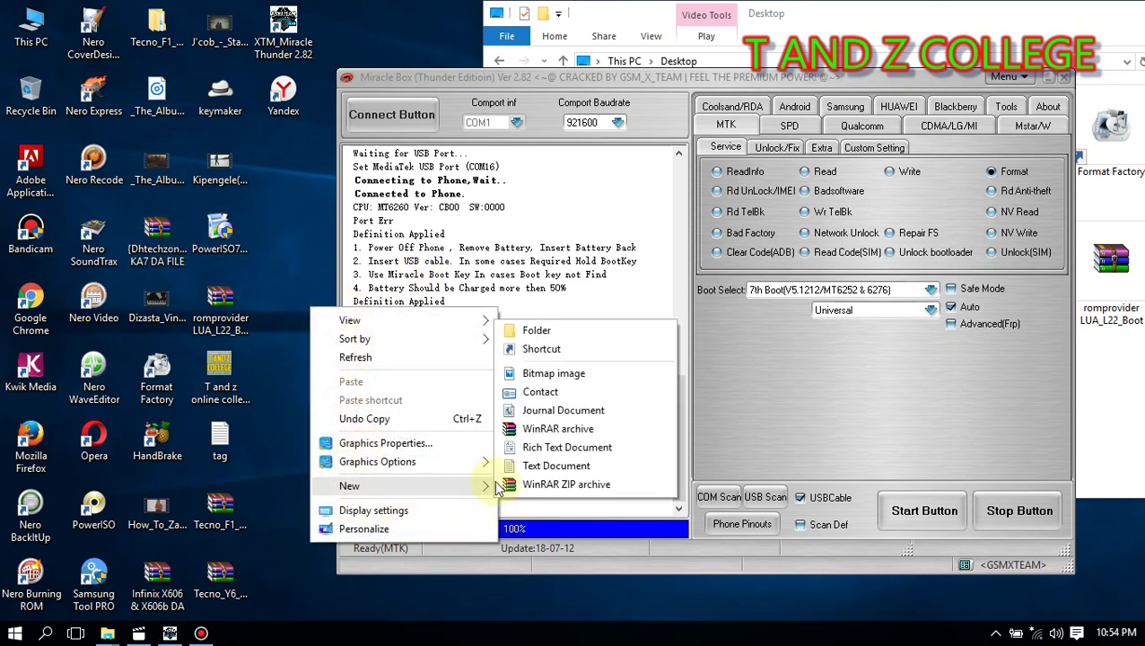
{"action": "left_click", "coordinate": [593, 468]}
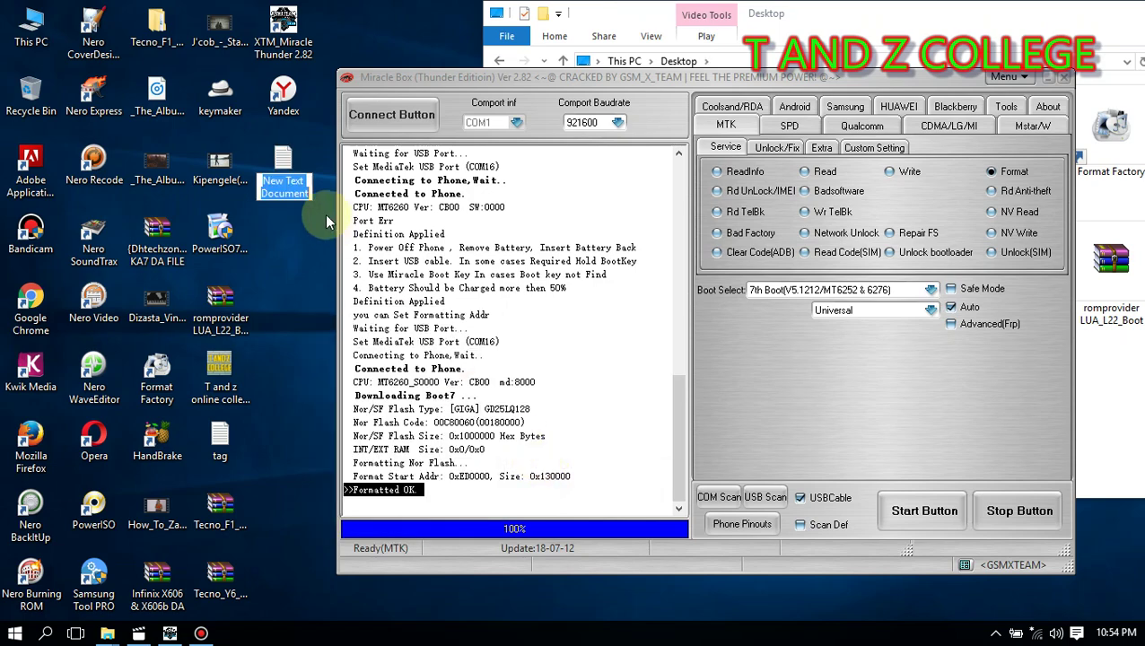
{"action": "left_click", "coordinate": [289, 153]}
{"action": "double_click", "coordinate": [295, 149]}
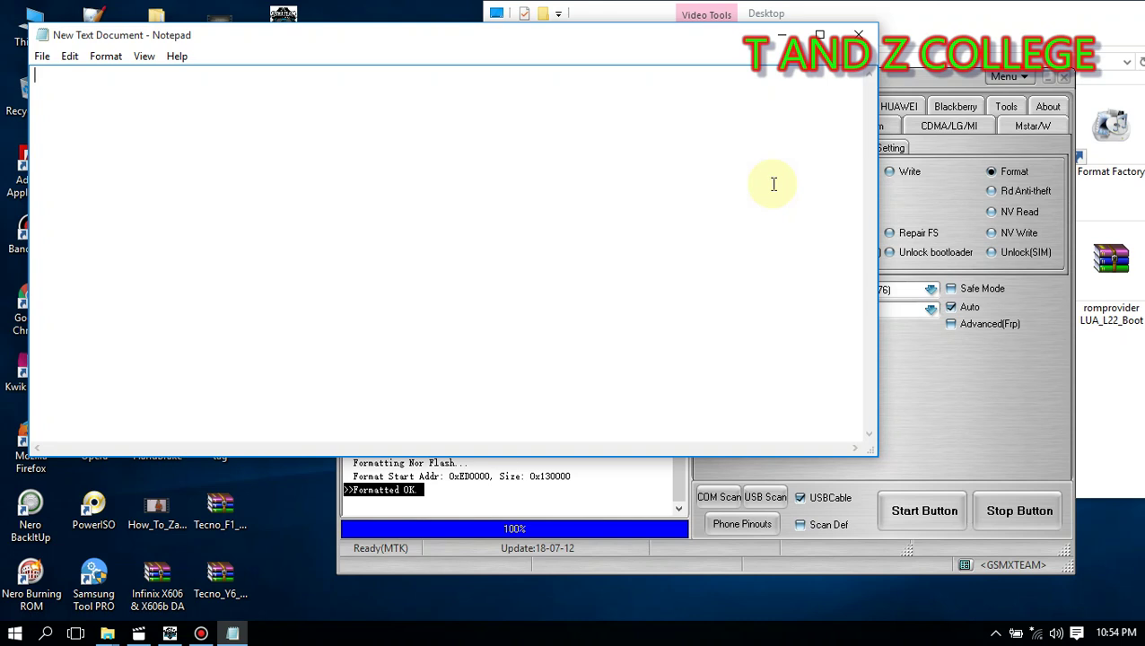
Step: Write 'click CTRL+M' in the Notepad document, then return to the Miracle Box window
{"action": "type", "text": "clic"}
{"action": "type", "text": "k"}
{"action": "type", "text": "W"}
{"action": "key", "text": "BackSpace"}
{"action": "type", "text": "CTRL+"}
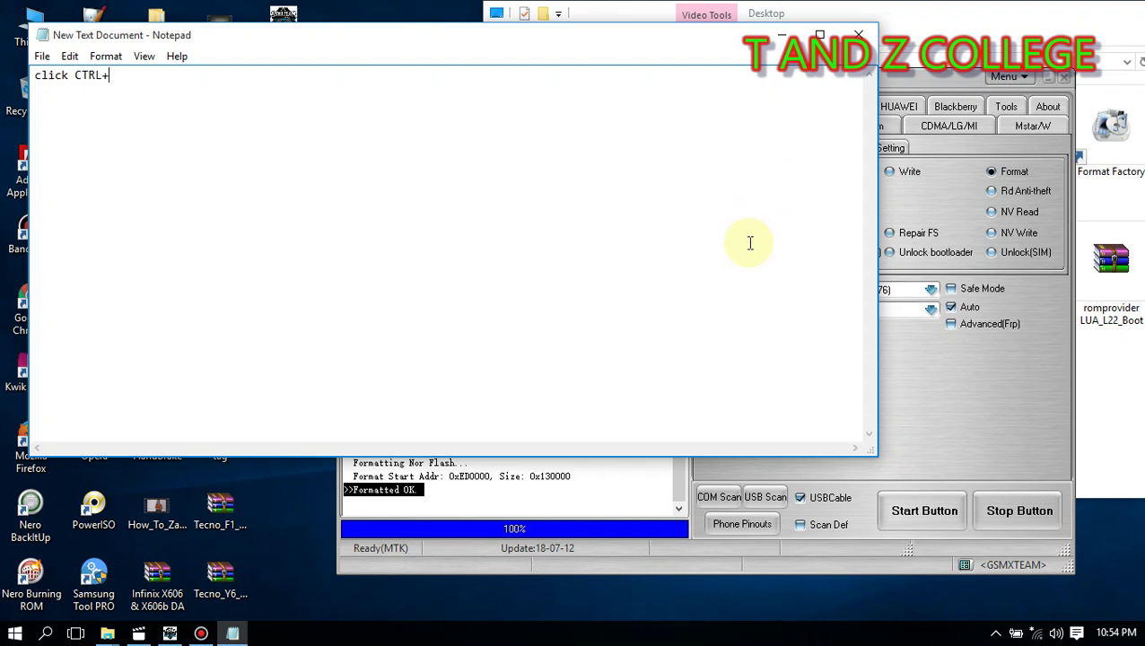
{"action": "type", "text": "M"}
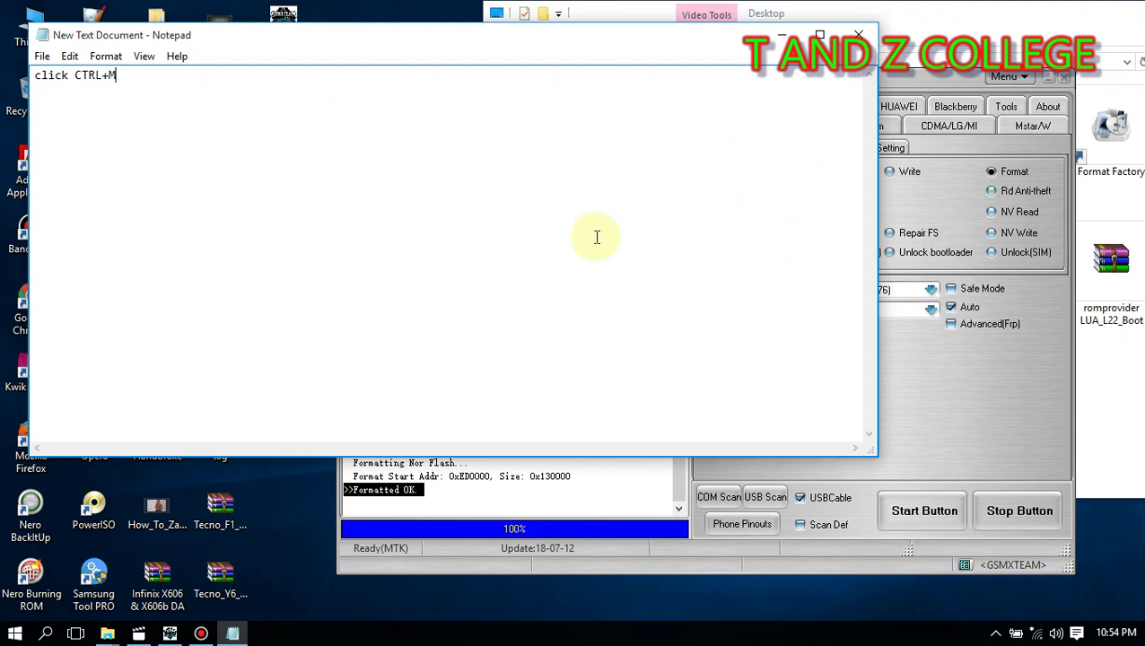
{"action": "left_click", "coordinate": [971, 402]}
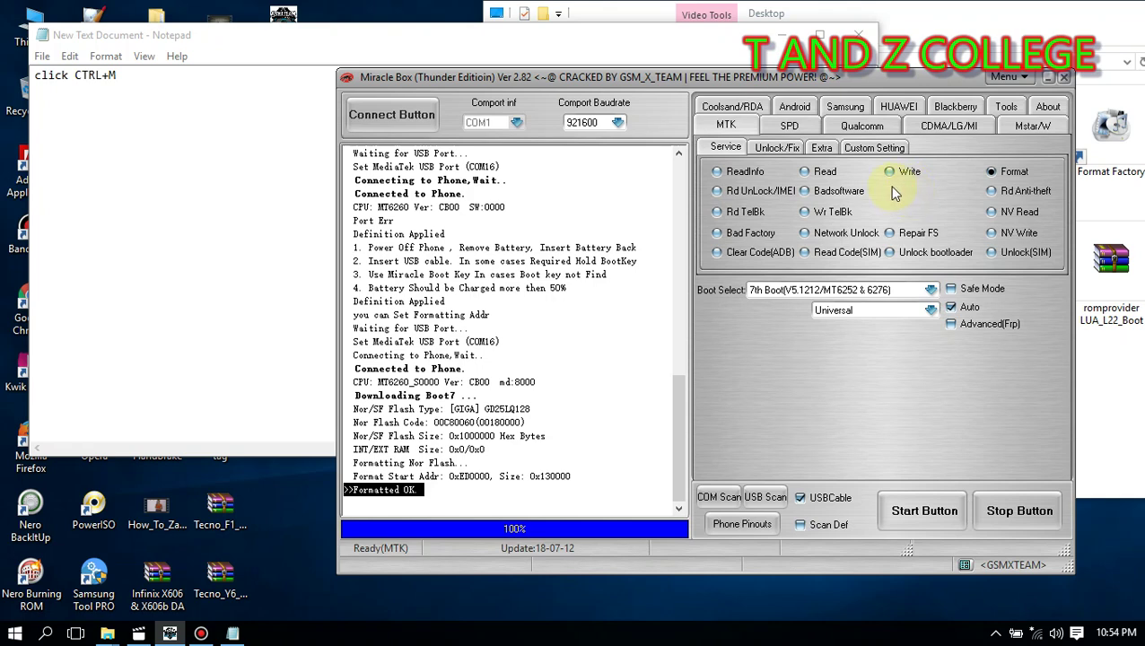
Step: Reveal IMEI options with Ctrl+M, pick IMEI (switched Off), and enter the phone's 14-digit IMEI
{"action": "key", "text": "ctrl+m"}
{"action": "left_click", "coordinate": [889, 192]}
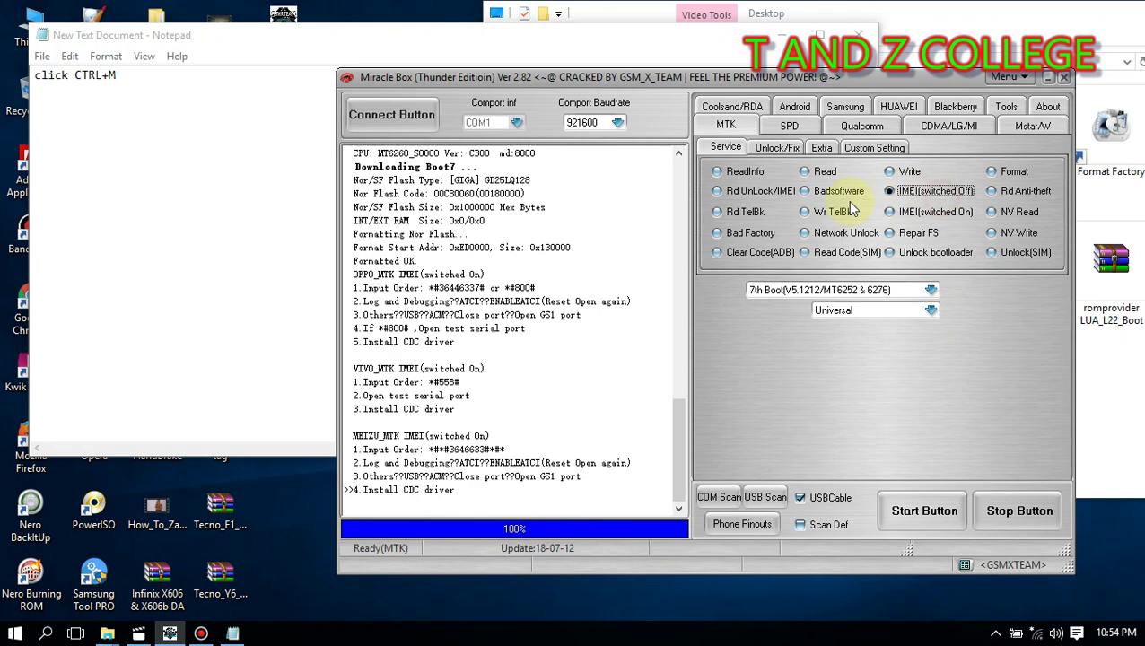
{"action": "left_click", "coordinate": [913, 219]}
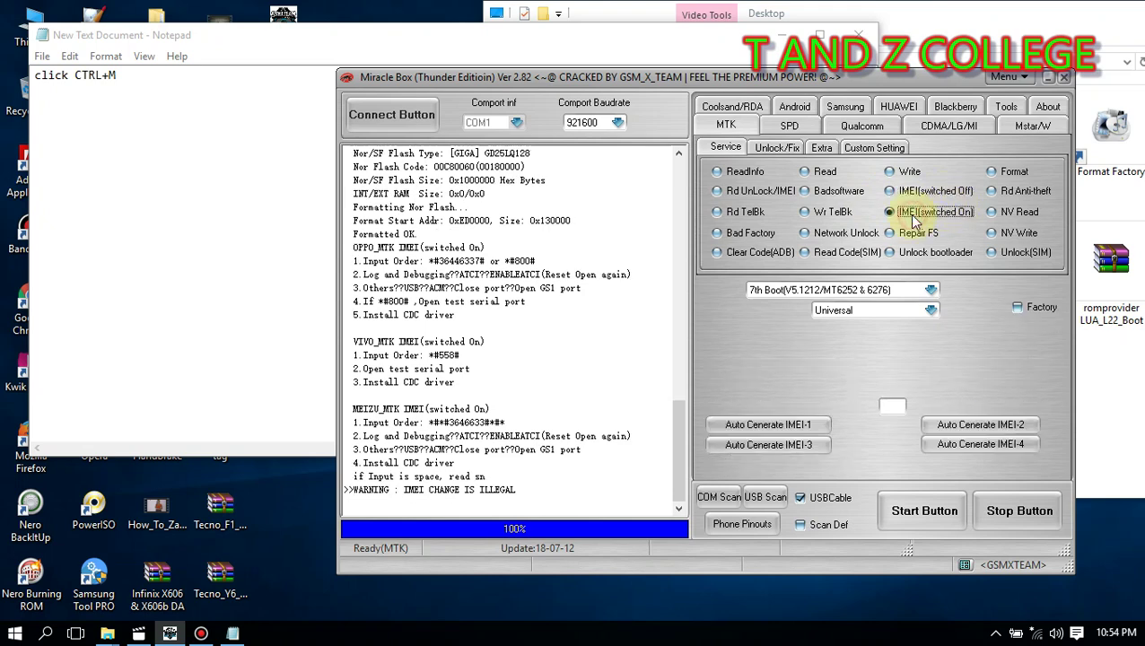
{"action": "left_click", "coordinate": [905, 192]}
{"action": "left_click", "coordinate": [799, 363]}
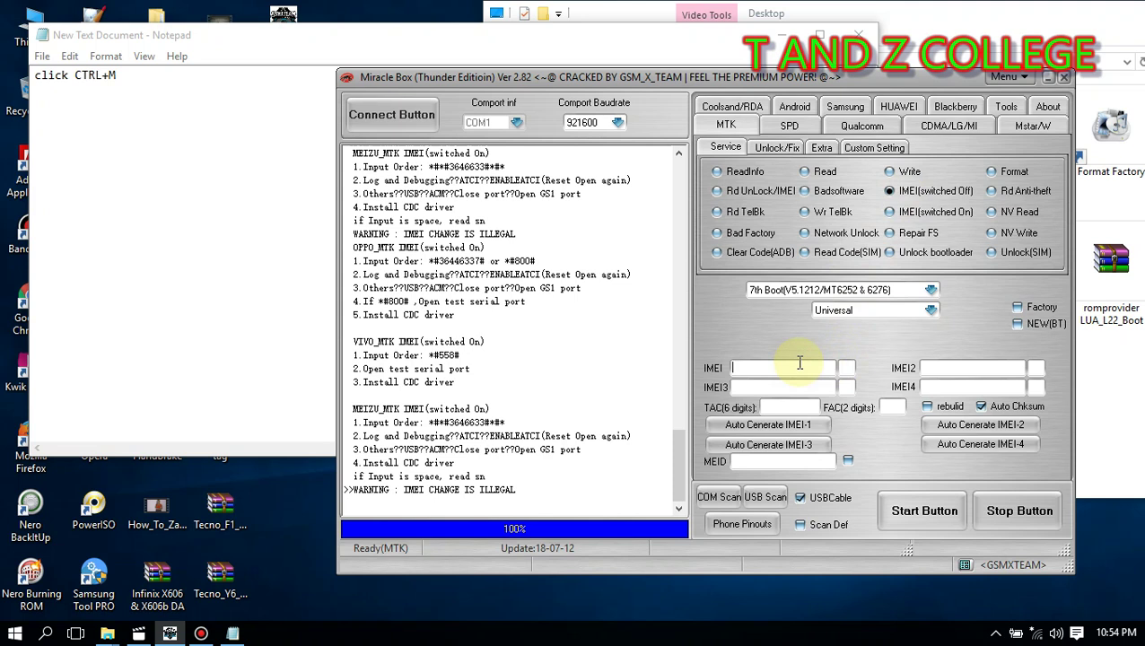
Step: Copy the IMEI1 number and paste it into the IMEI2 field
{"action": "left_click", "coordinate": [805, 368]}
{"action": "left_click_drag", "start_coordinate": [805, 369], "coordinate": [741, 370]}
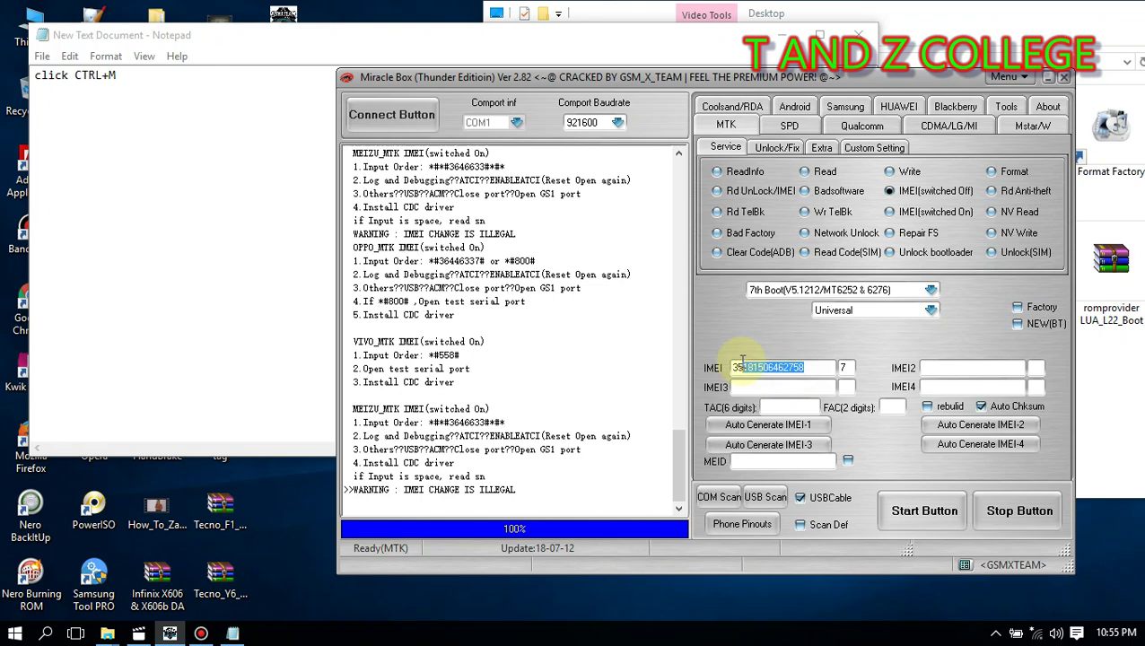
{"action": "right_click", "coordinate": [736, 373]}
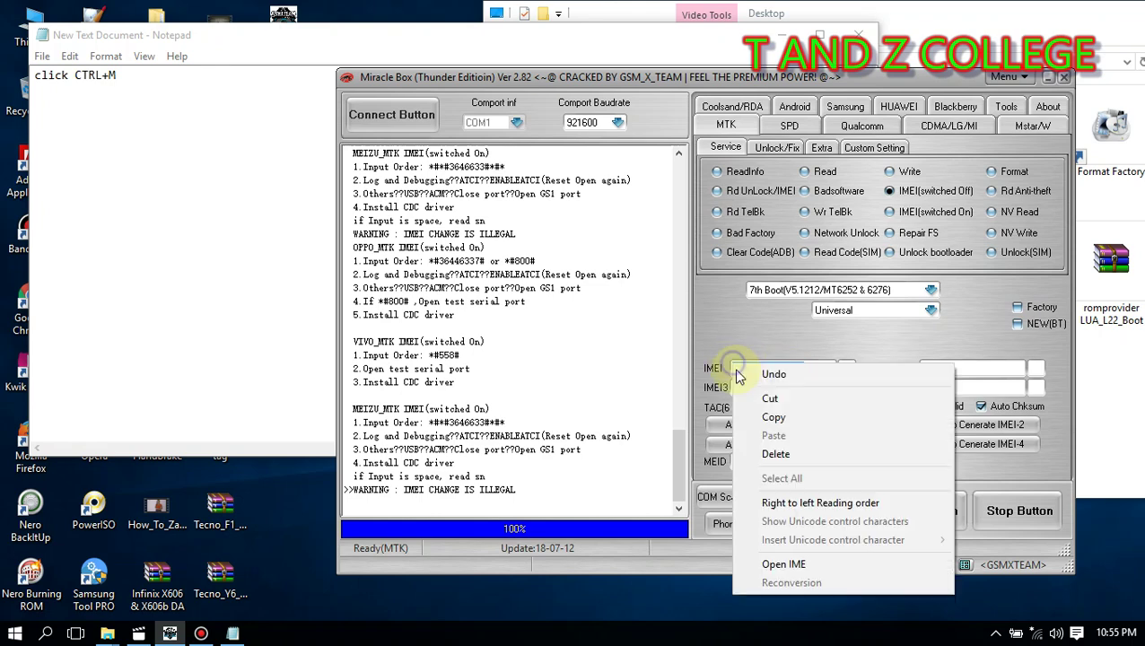
{"action": "left_click", "coordinate": [773, 417]}
{"action": "right_click", "coordinate": [926, 366]}
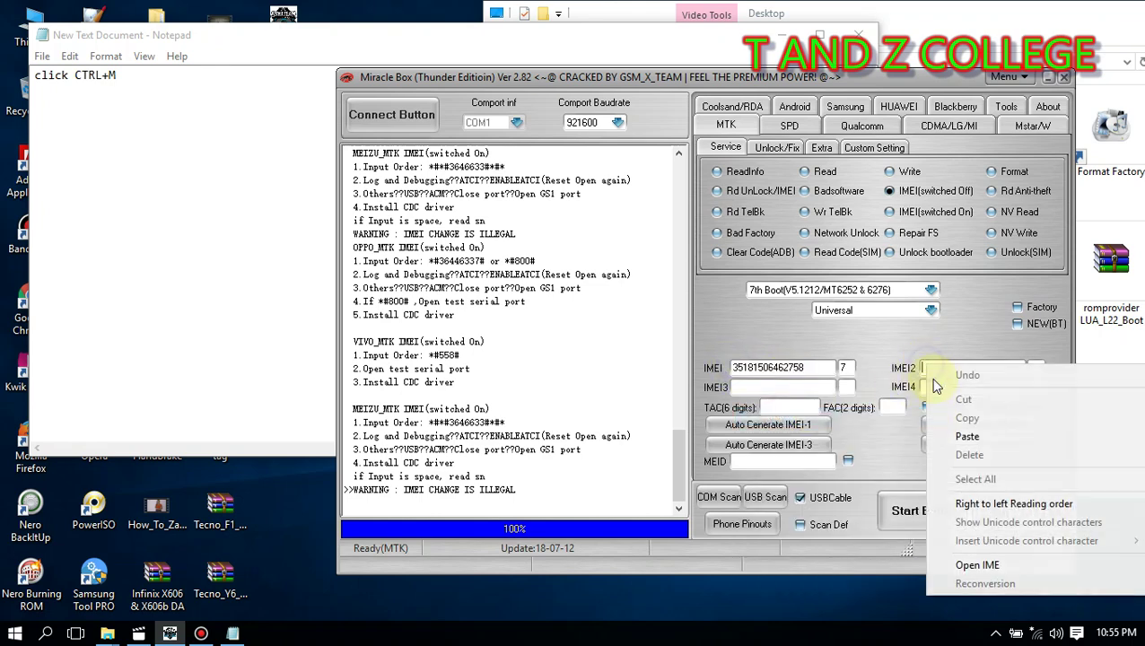
{"action": "left_click", "coordinate": [956, 436]}
Step: Change IMEI2's last digit to 9 and start the write, which ends in Port Err
{"action": "key", "text": "BackSpace"}
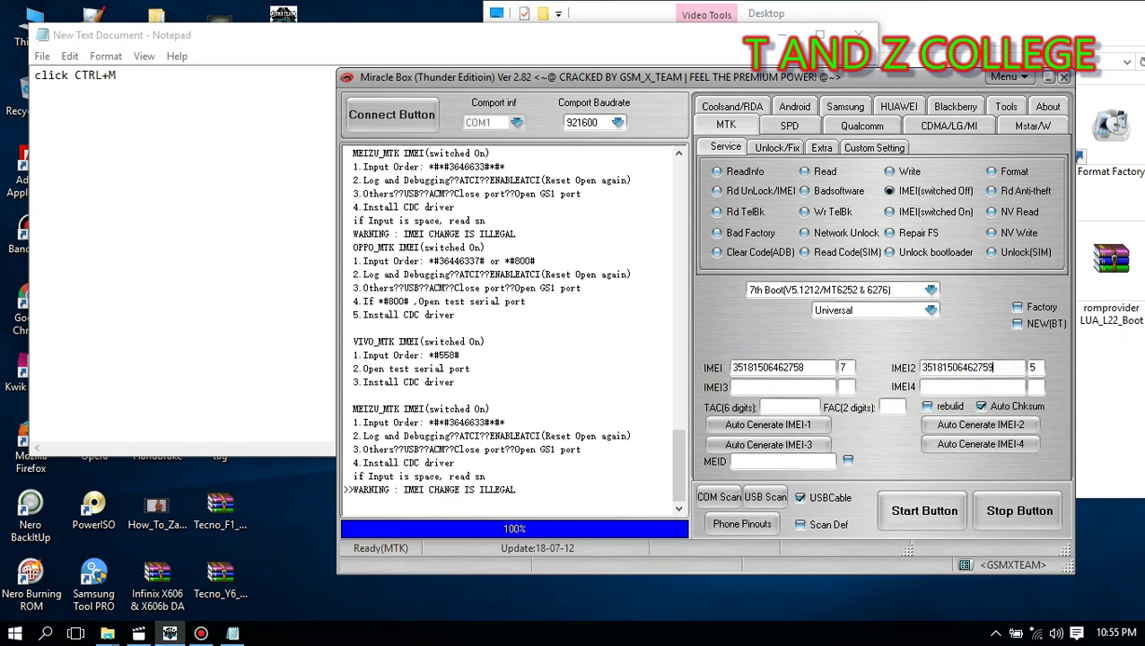
{"action": "type", "text": "9"}
{"action": "left_click", "coordinate": [924, 512]}
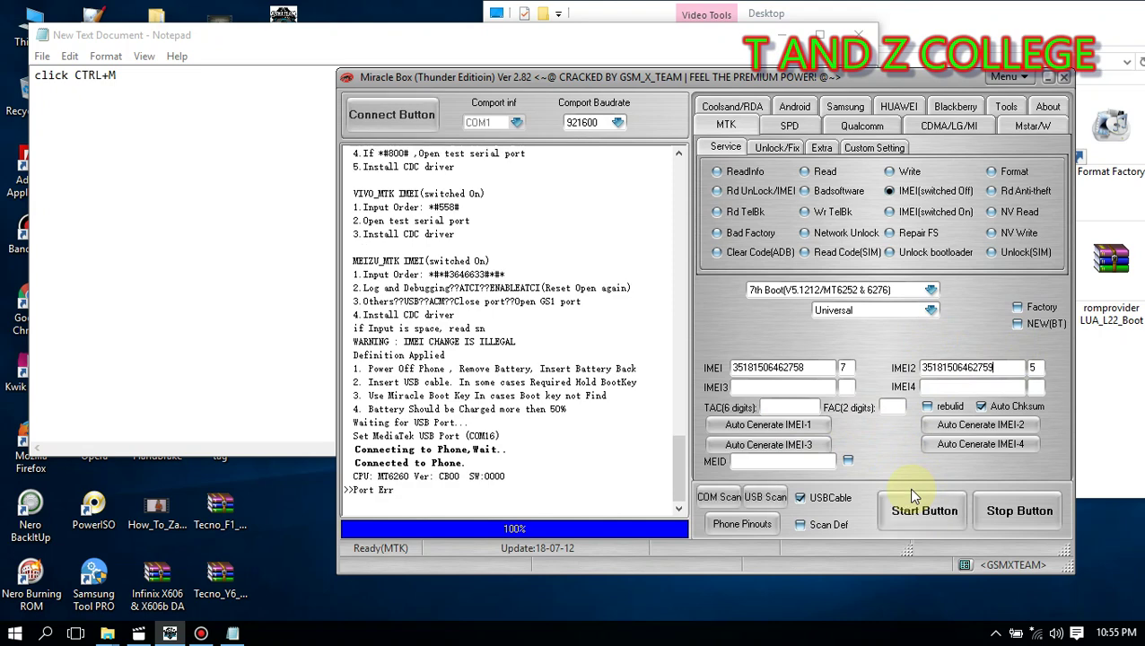
Step: Highlight the Port Err lines, then switch to IMEI (switched On) mode using the USB IMEI port
{"action": "left_click_drag", "start_coordinate": [430, 499], "coordinate": [355, 478]}
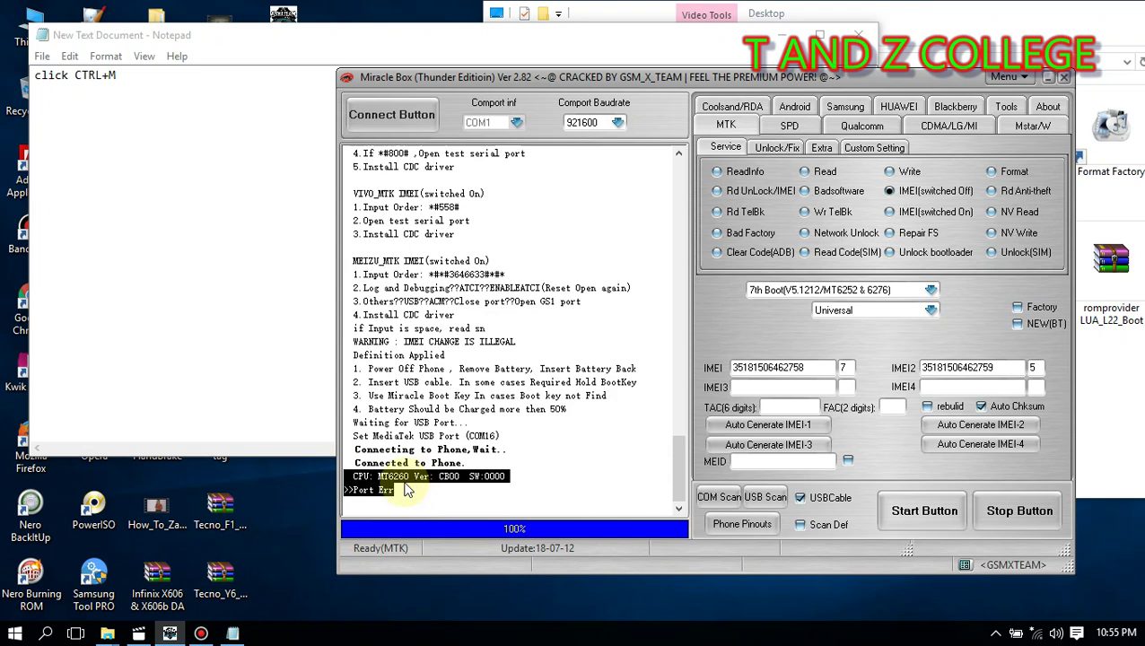
{"action": "left_click", "coordinate": [900, 218]}
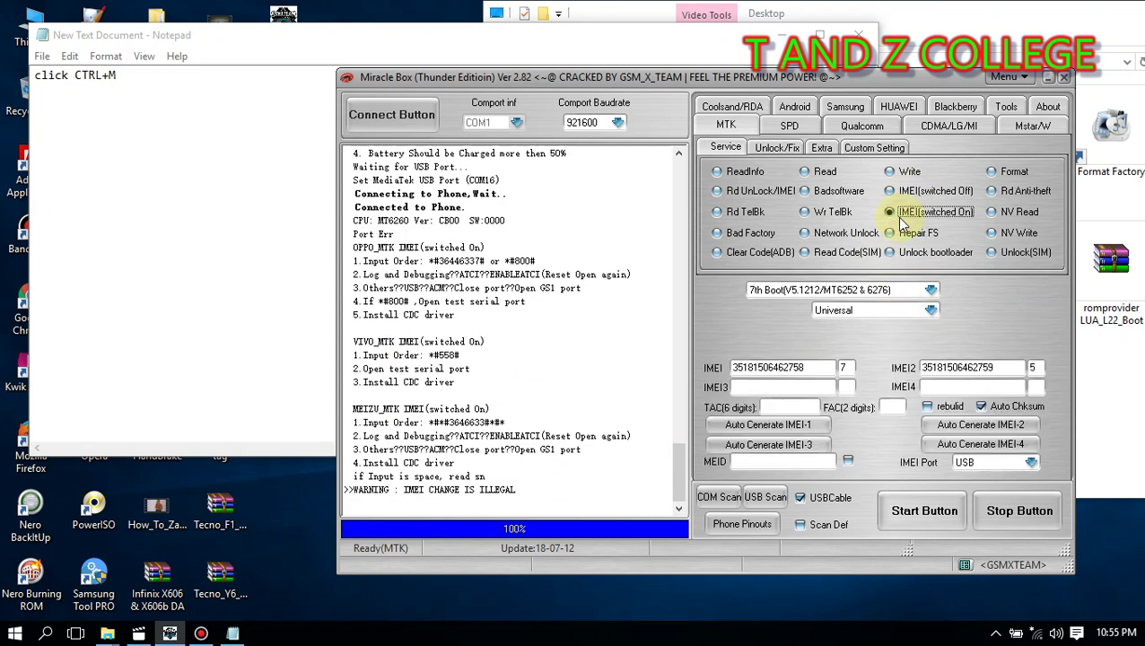
{"action": "left_click", "coordinate": [900, 518]}
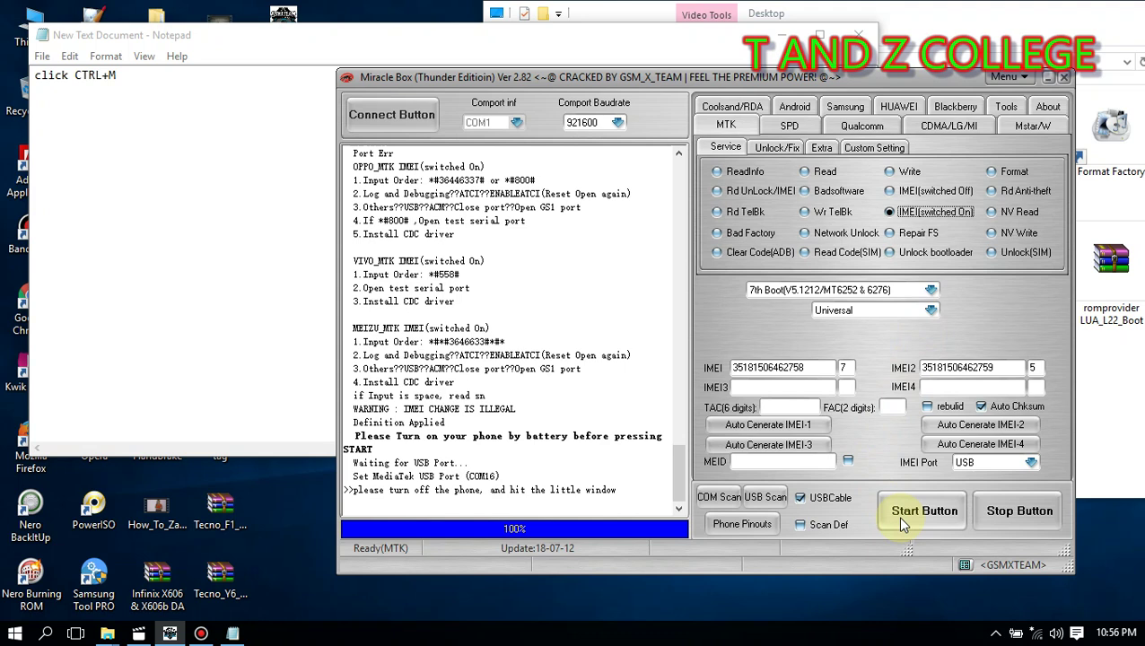
Step: Write the IMEIs over COM28 and highlight the IMEI1 and IMEI2 repaired OK results
{"action": "left_click", "coordinate": [899, 516]}
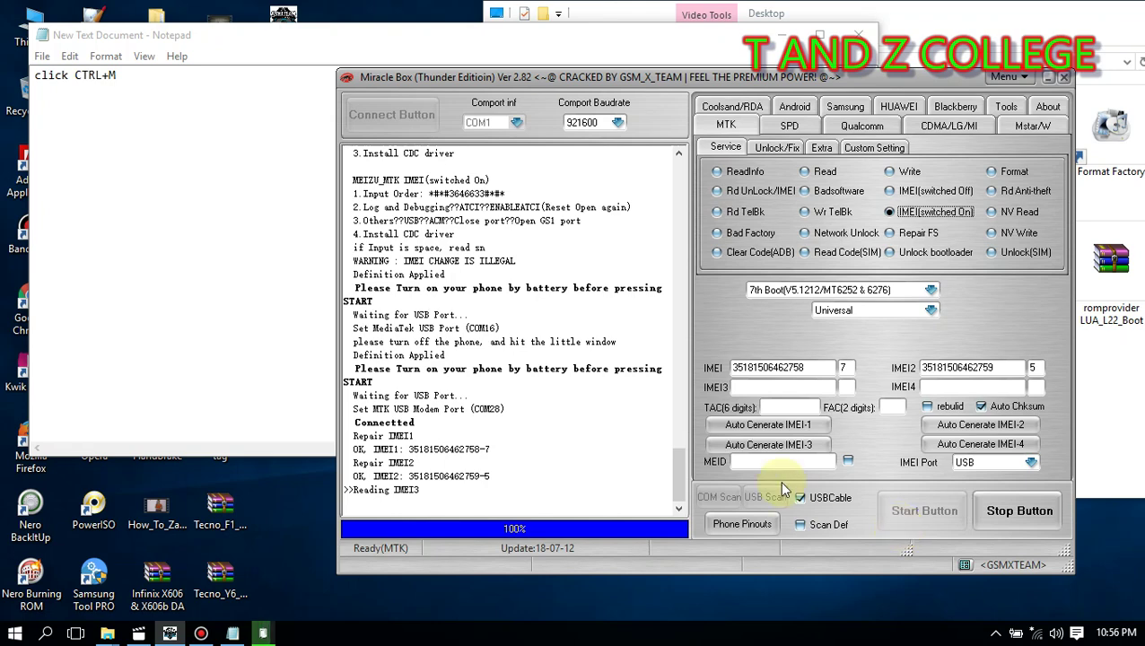
{"action": "left_click_drag", "start_coordinate": [451, 507], "coordinate": [347, 407]}
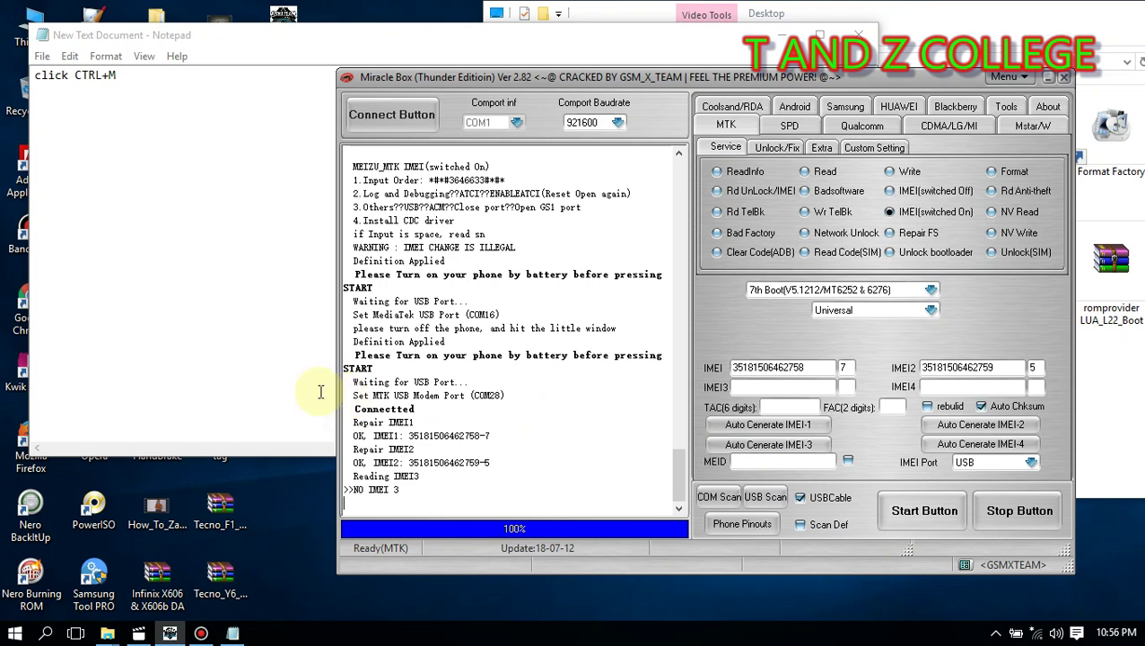
{"action": "left_click", "coordinate": [201, 634]}
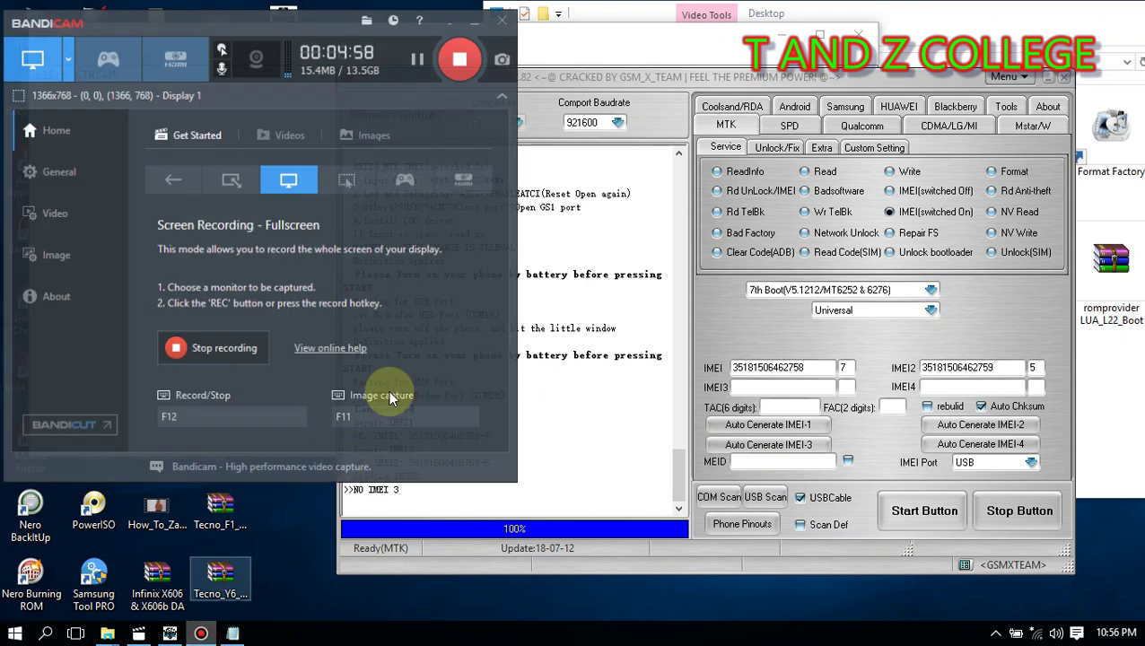